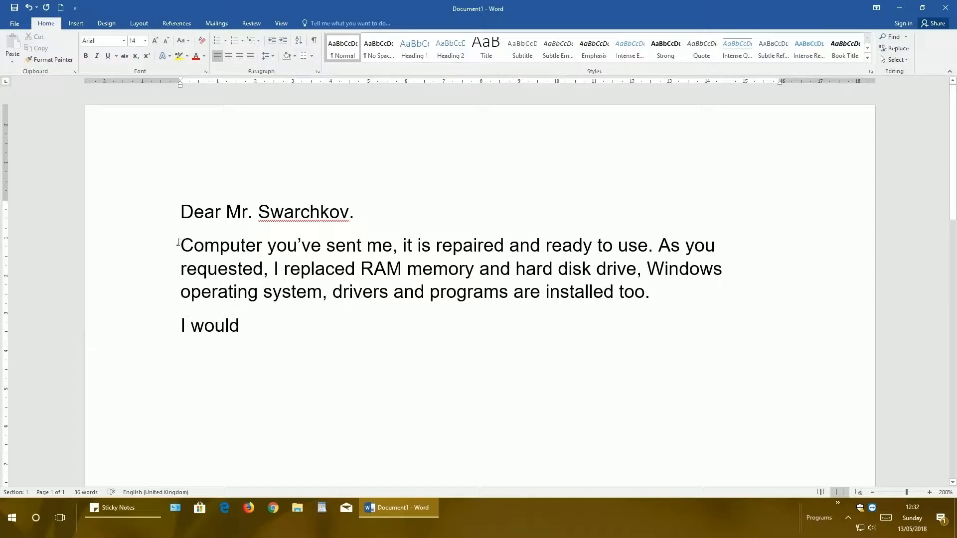
click(181, 243)
key(Tab)
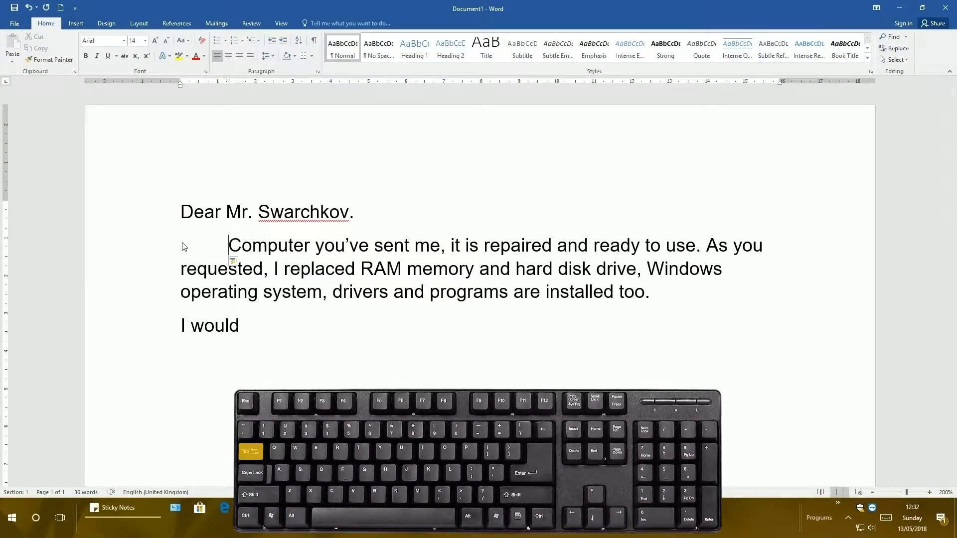
key(BackSpace)
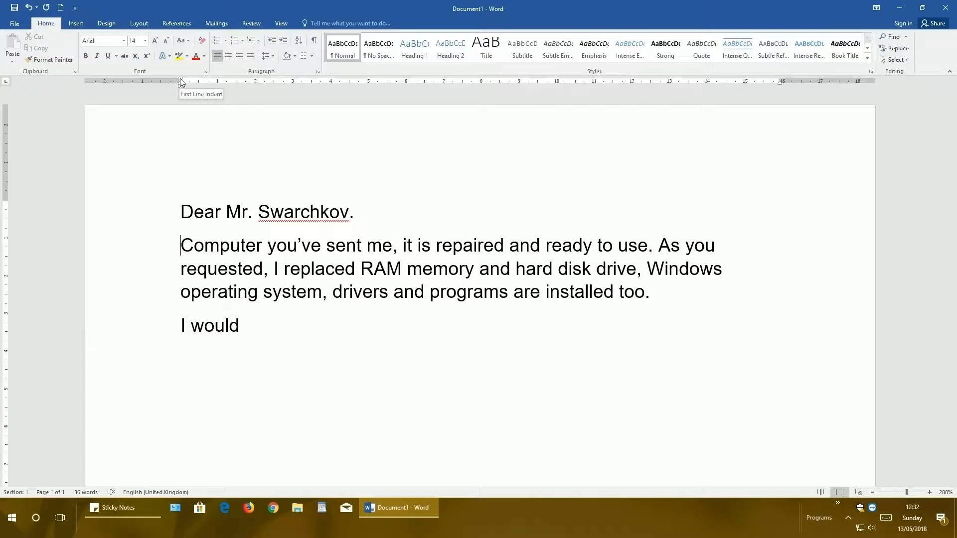
Set the first-line indent of the paragraph beginning "Computer you've sent me" to about 0.5 cm
mouse_move(180, 80)
mouse_down()
mouse_move(264, 87)
mouse_move(186, 103)
mouse_move(234, 103)
mouse_move(184, 100)
mouse_move(220, 104)
mouse_move(188, 93)
mouse_move(213, 94)
mouse_move(201, 95)
mouse_up()
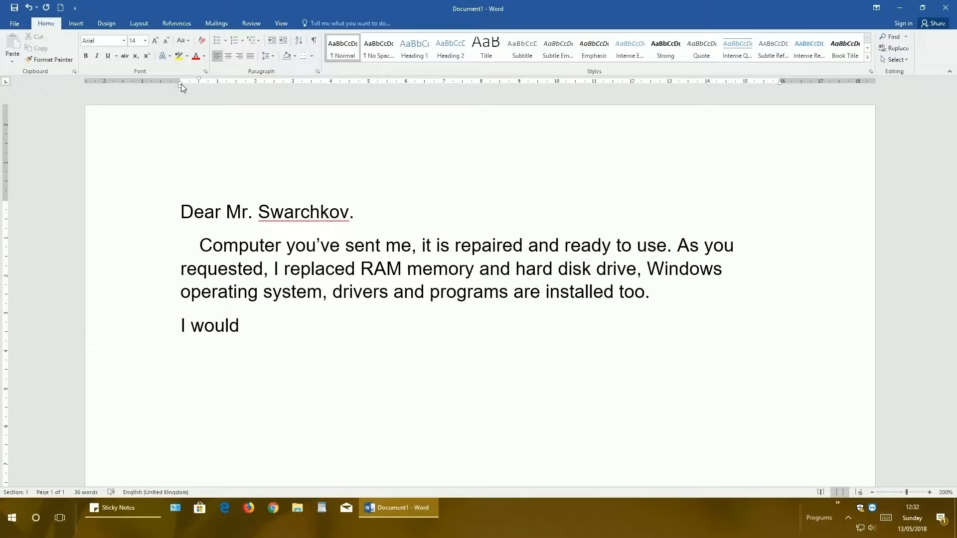
mouse_move(181, 82)
mouse_down()
mouse_move(318, 79)
mouse_move(156, 73)
mouse_move(241, 72)
mouse_move(177, 70)
mouse_up()
mouse_move(180, 87)
mouse_down()
mouse_move(280, 86)
mouse_move(248, 86)
mouse_move(263, 83)
mouse_move(250, 92)
mouse_move(387, 98)
mouse_move(182, 88)
mouse_move(241, 94)
mouse_move(183, 98)
mouse_up()
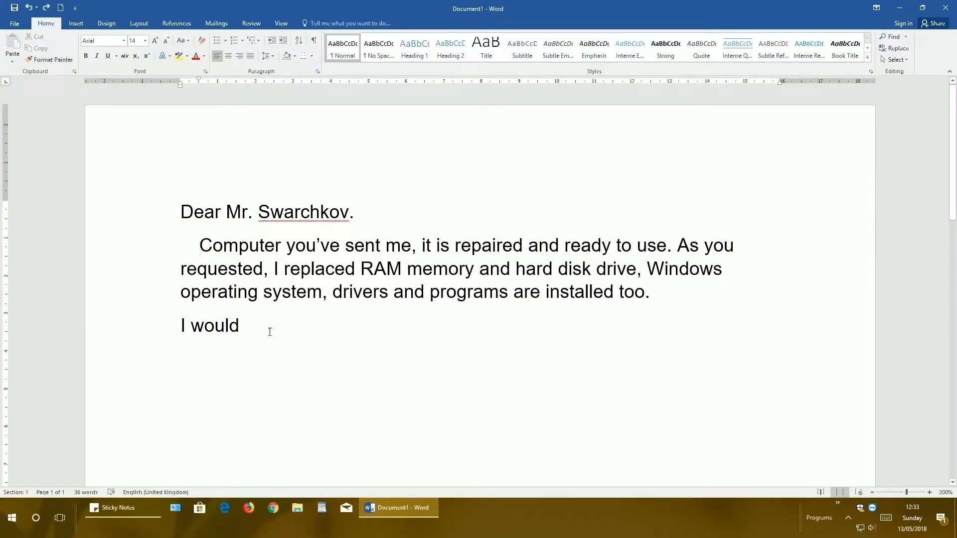
Delete the unfinished "I would" paragraph, including its empty line below the first body paragraph
click(265, 324)
key(BackSpace)
key(BackSpace)
key(BackSpace)
key(BackSpace)
key(BackSpace)
key(BackSpace)
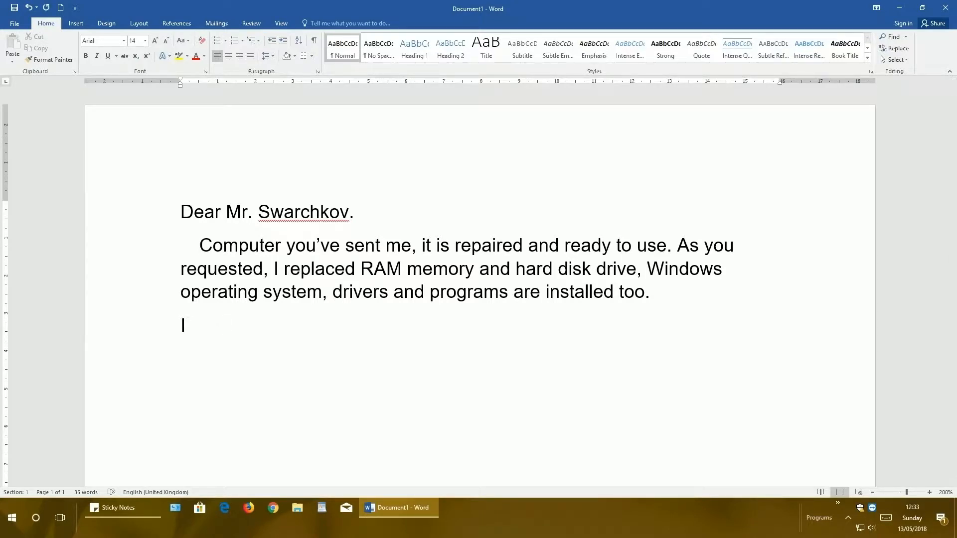
key(BackSpace)
key(BackSpace)
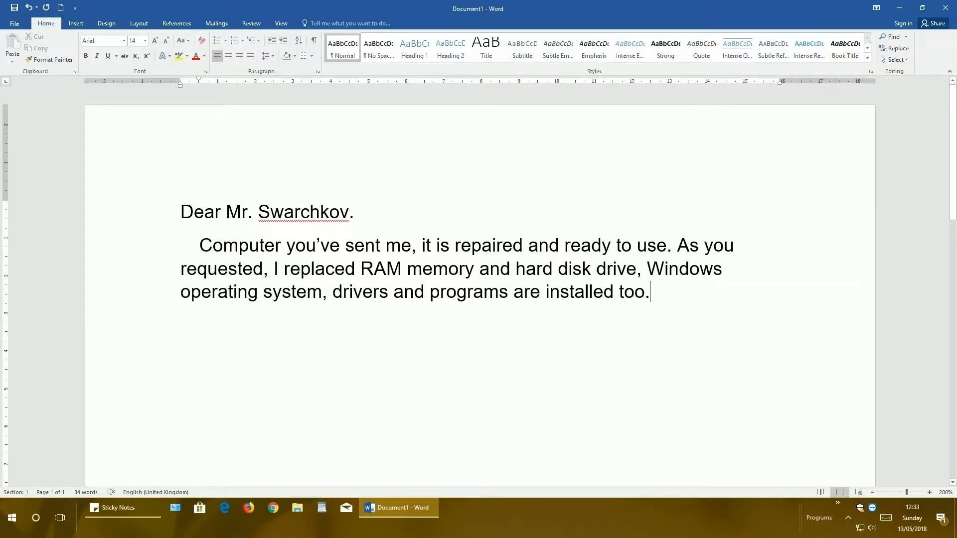
Start a new paragraph below the first body paragraph reading "I would like too meet with you and discuss whatever question you have."
key(Return)
text(I wou)
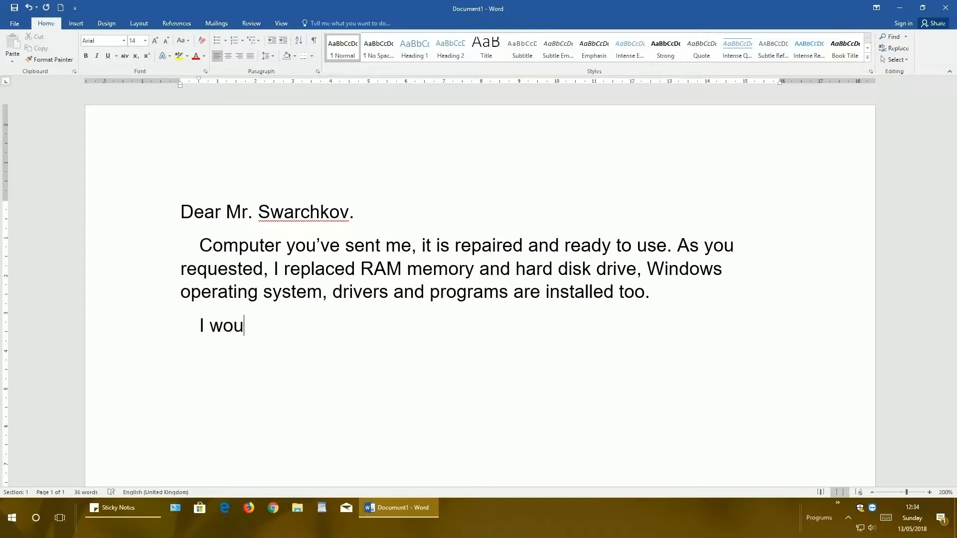
text(ld like too )
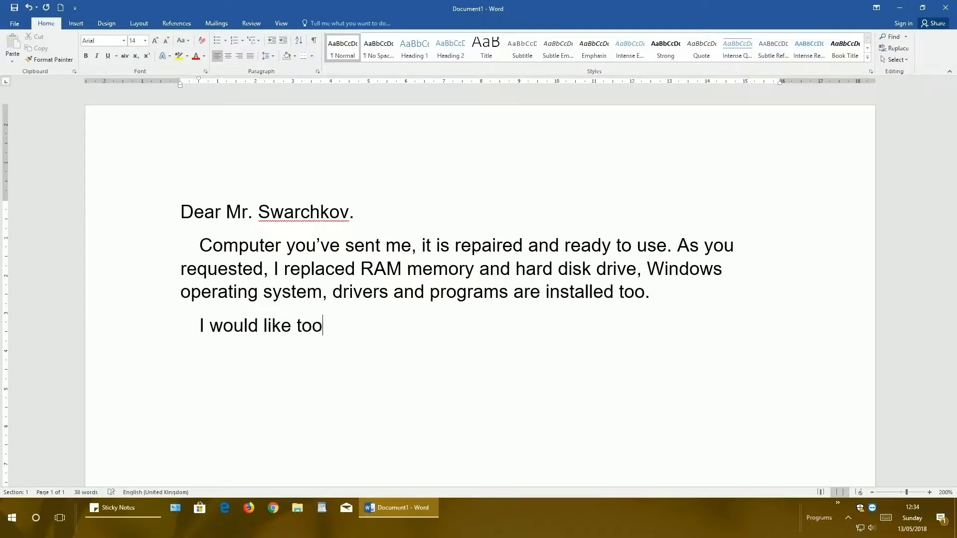
text(meet with )
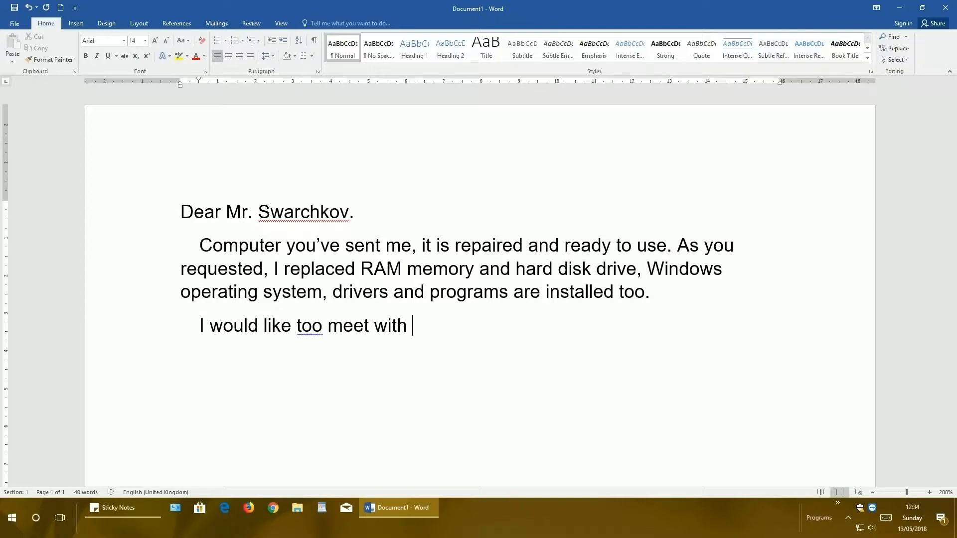
text(you and )
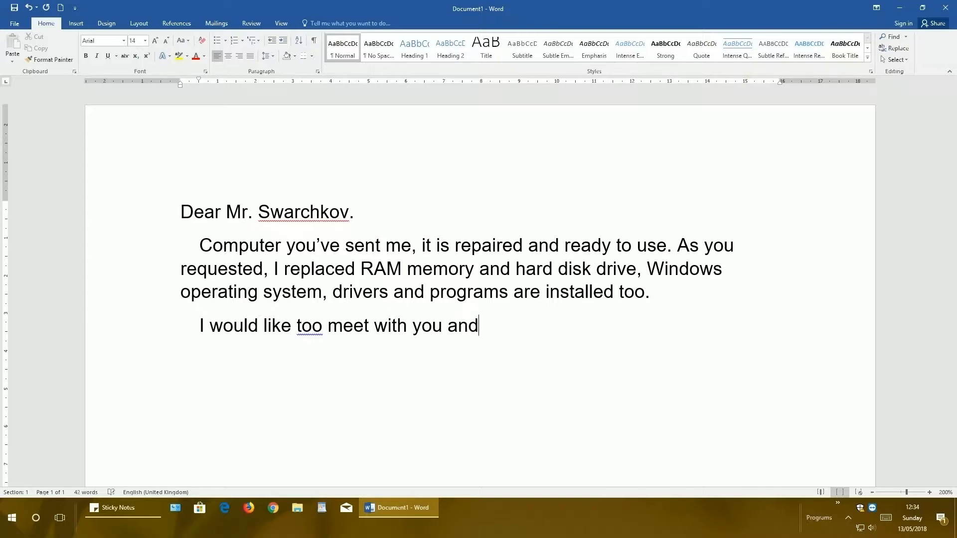
text(discuss )
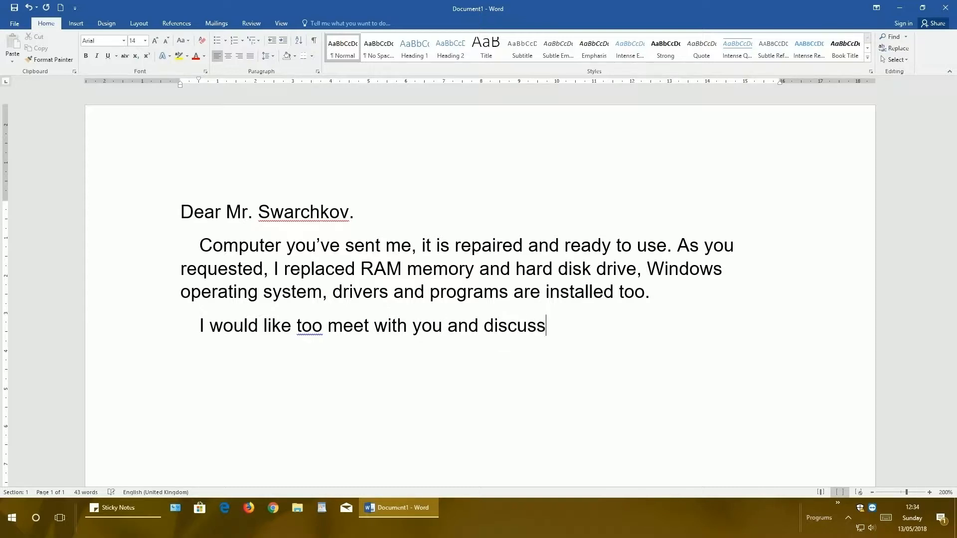
text(whatever )
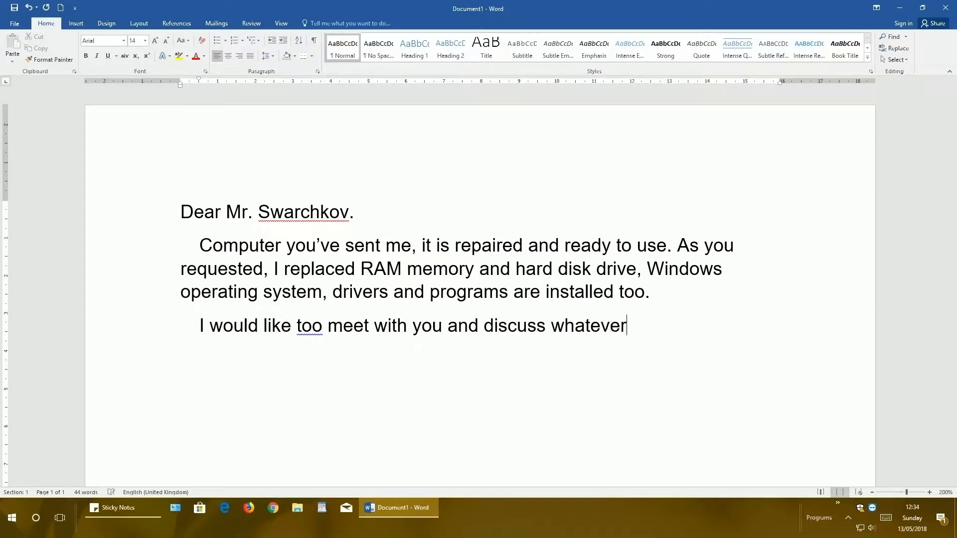
text(question )
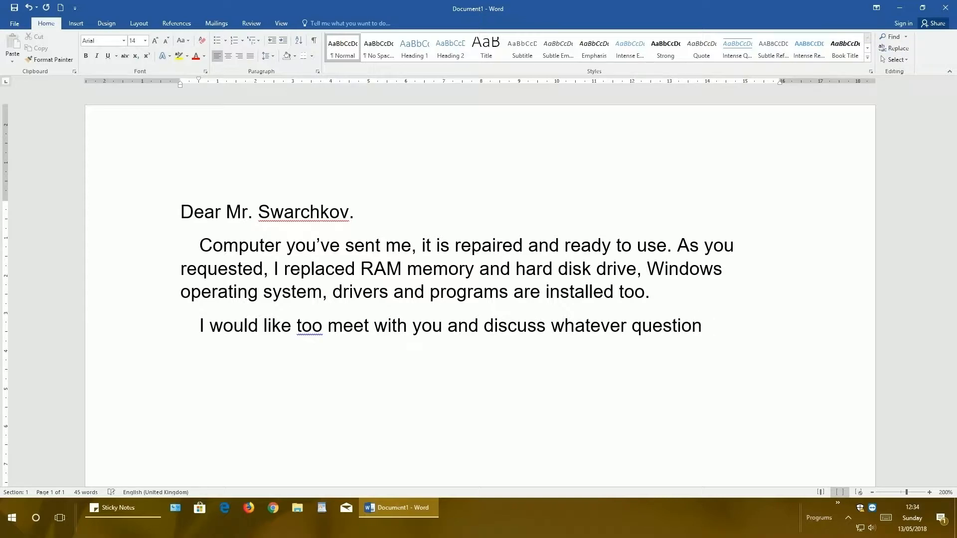
text(you have.)
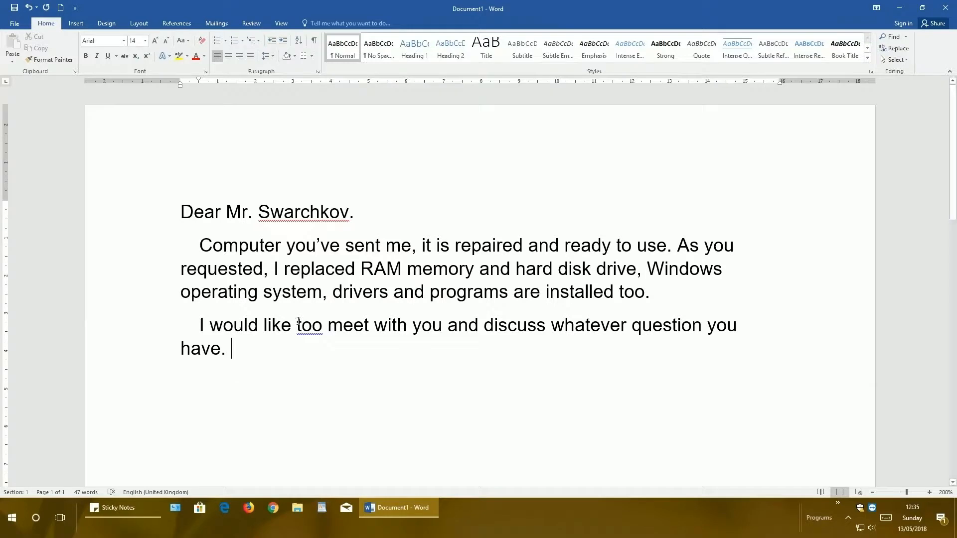
Replace the flagged word "too" in the second body paragraph with the suggested correction "to"
drag(297, 326, 320, 329)
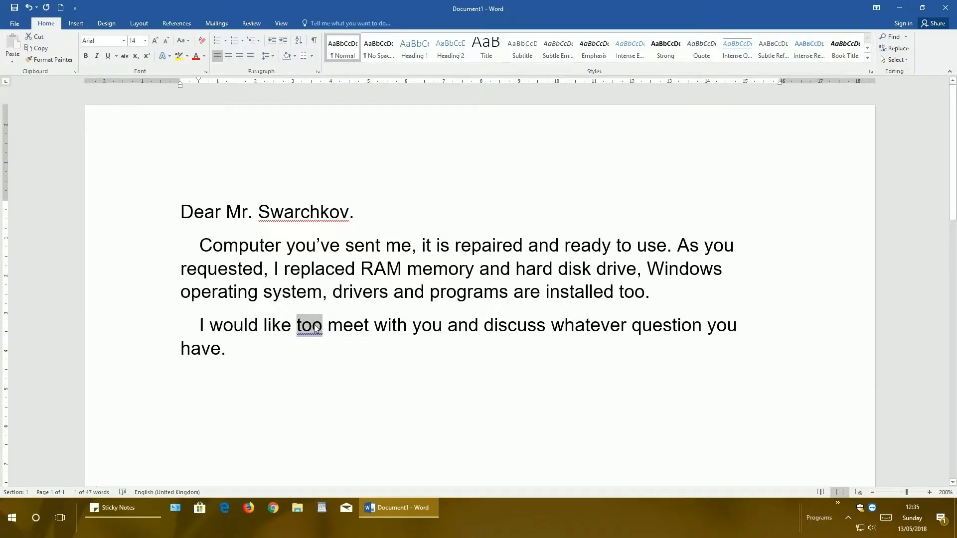
click(313, 330)
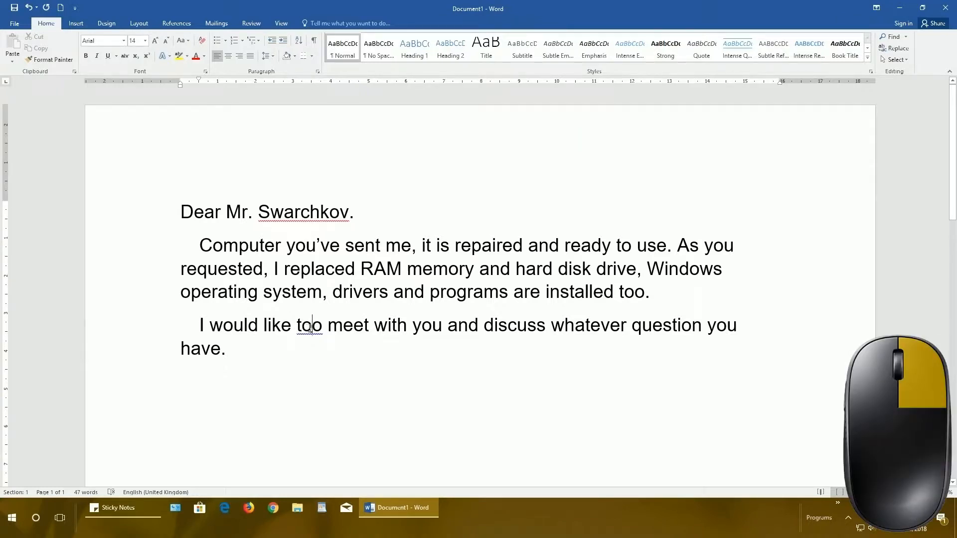
right_click(311, 332)
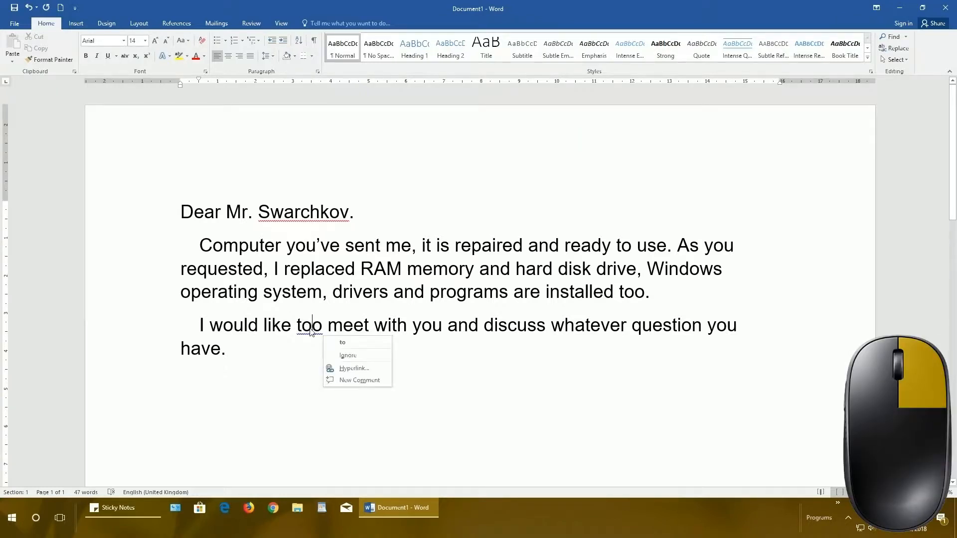
click(347, 341)
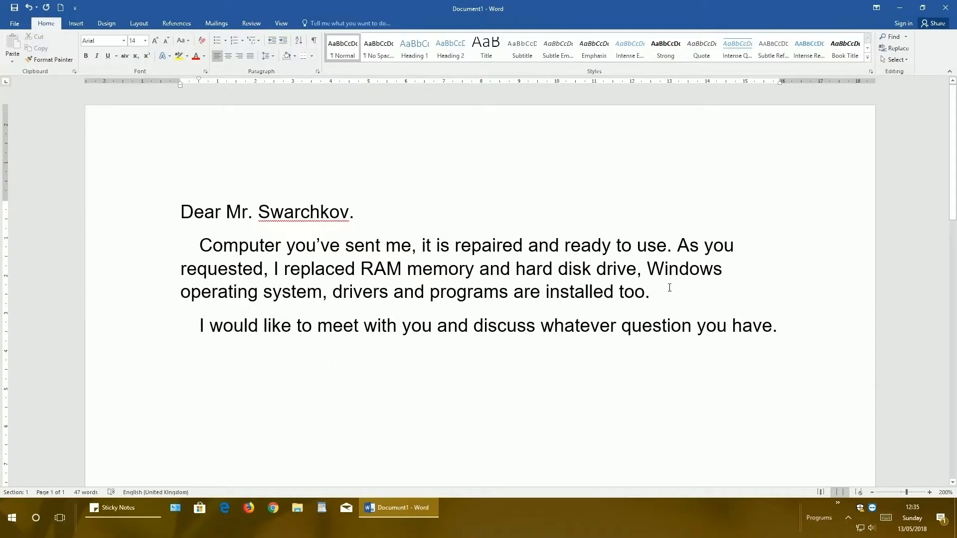
Justify the two body paragraphs below the greeting after trying centre and right alignment on them
drag(670, 288, 180, 246)
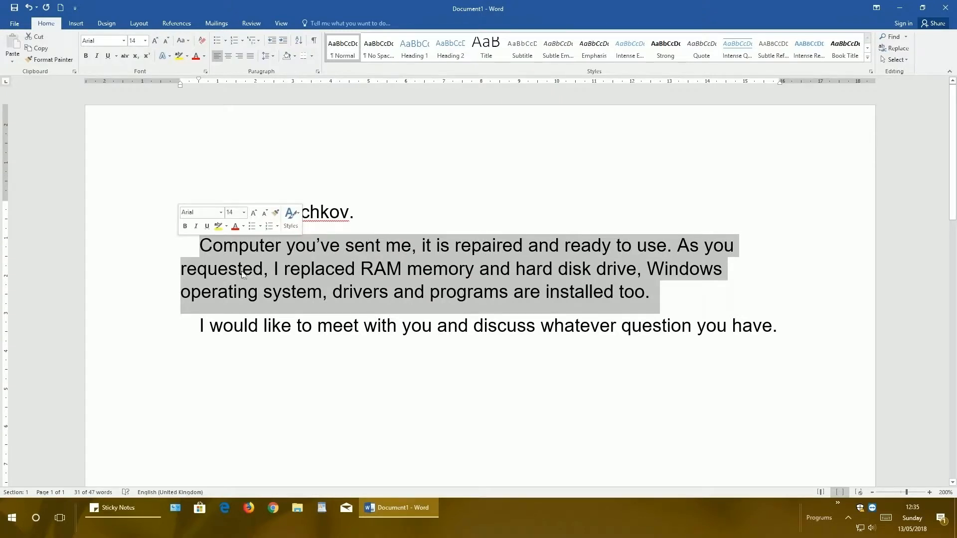
click(801, 317)
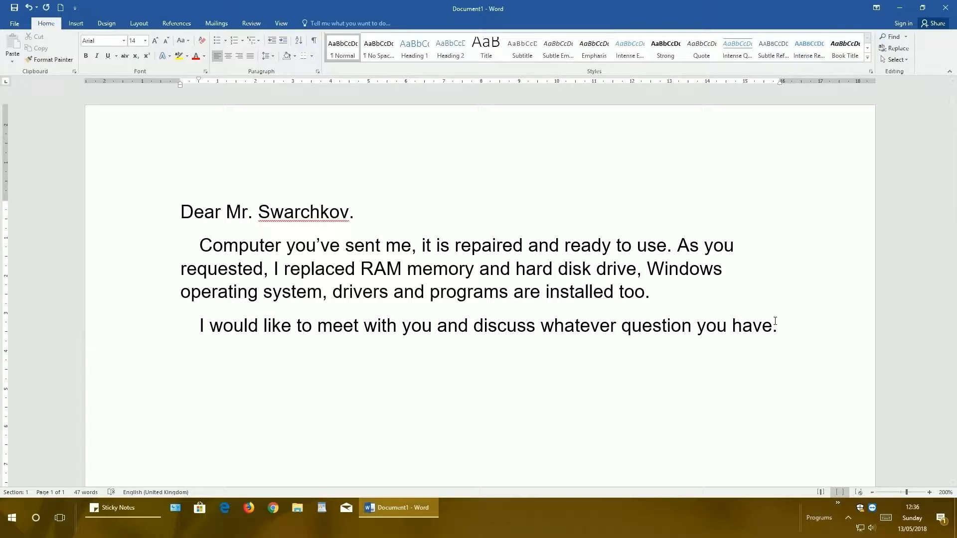
click(200, 245)
drag(200, 245, 783, 325)
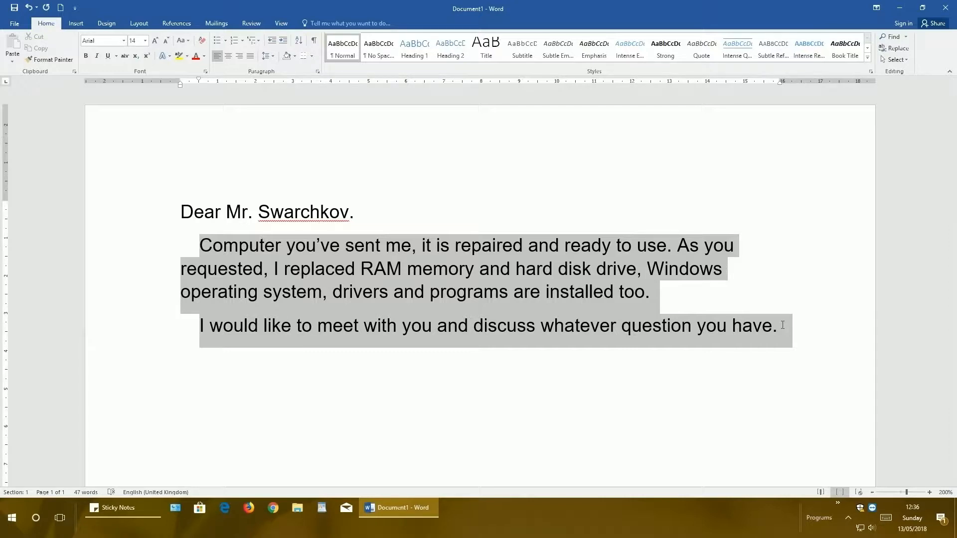
drag(782, 325, 782, 325)
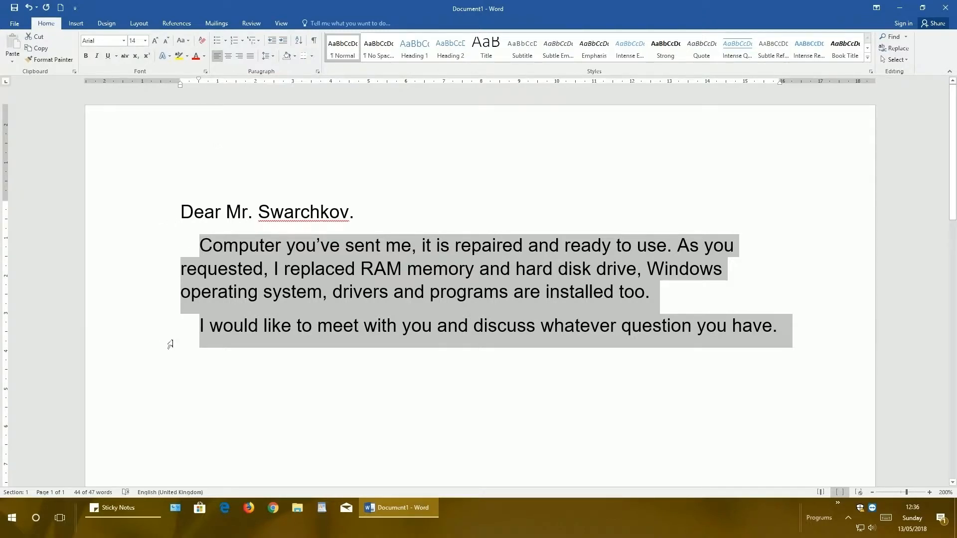
click(232, 54)
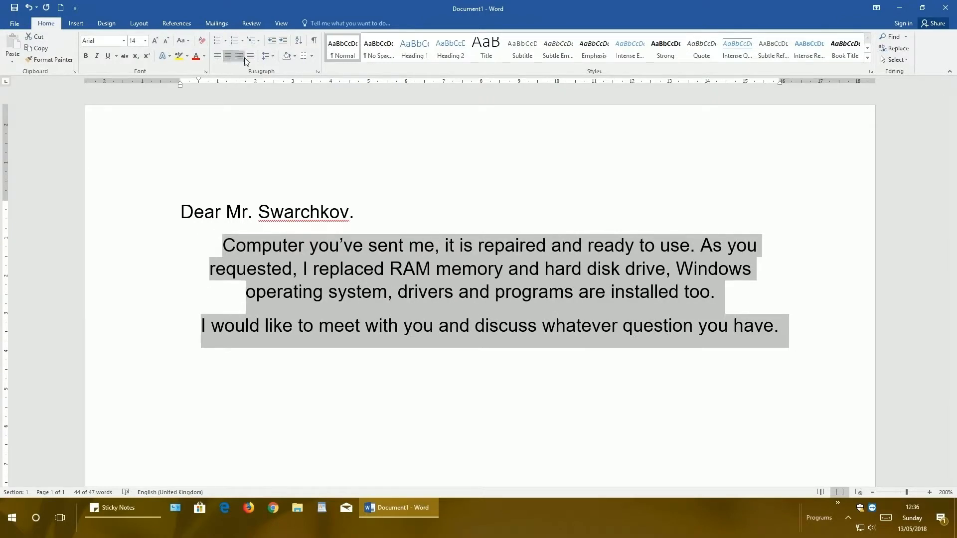
click(240, 56)
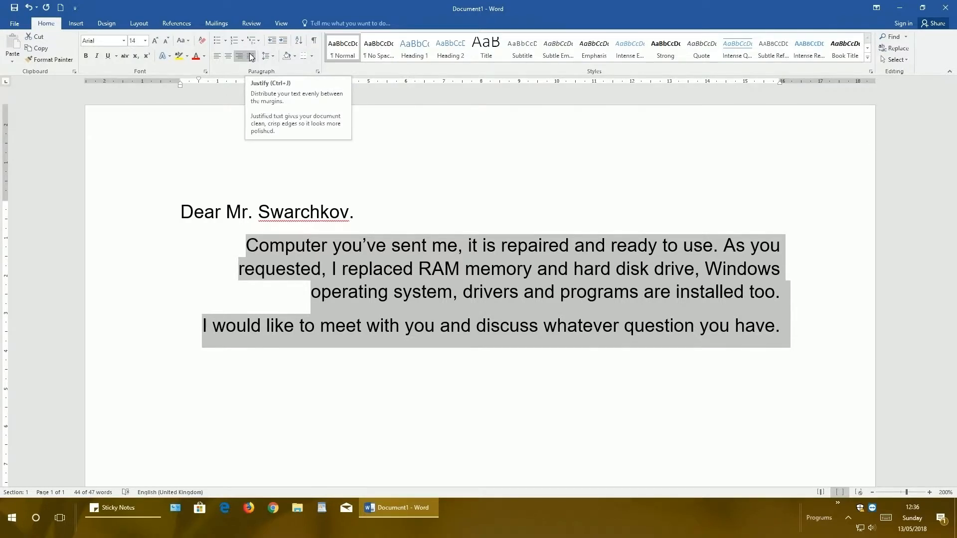
click(251, 56)
click(657, 245)
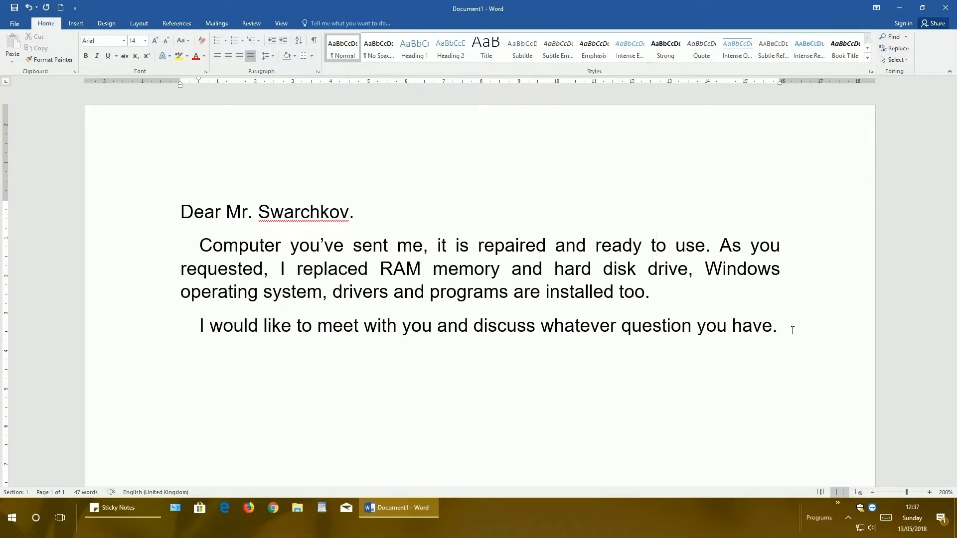
Add the text "My co-worker and I am" at the end of the second body paragraph
click(793, 330)
text(My)
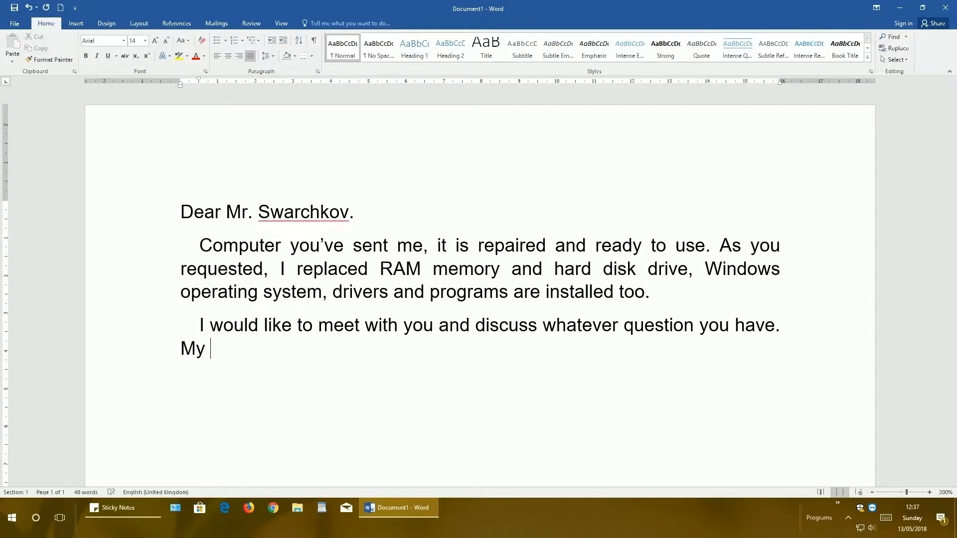
text( co-worker an)
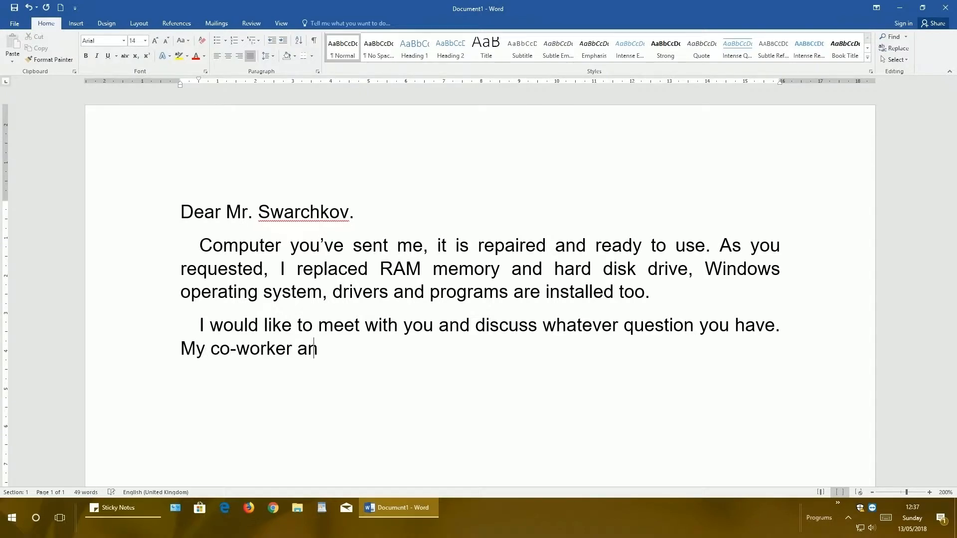
text(d I am)
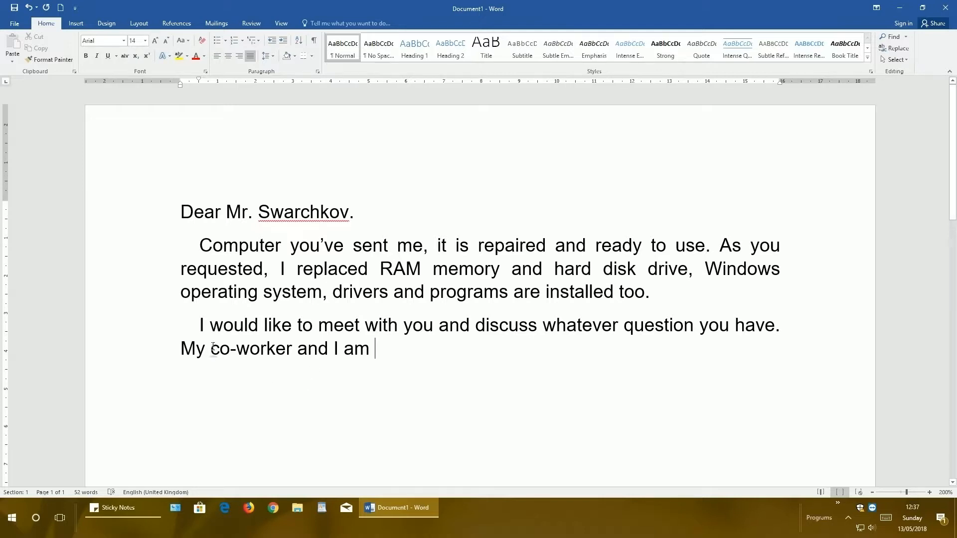
Review the AutoCorrect options for the word "co-worker" in the second body paragraph
mouse_move(215, 360)
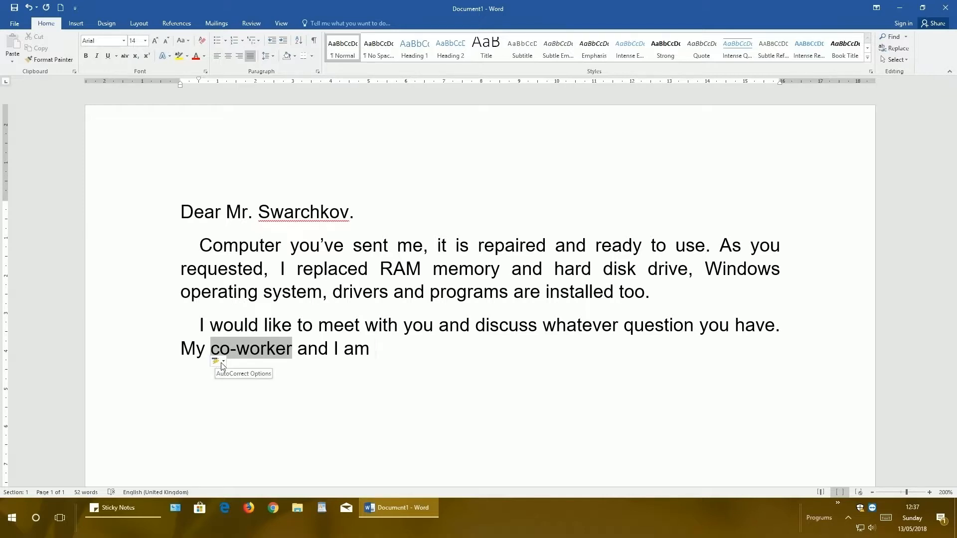
click(223, 363)
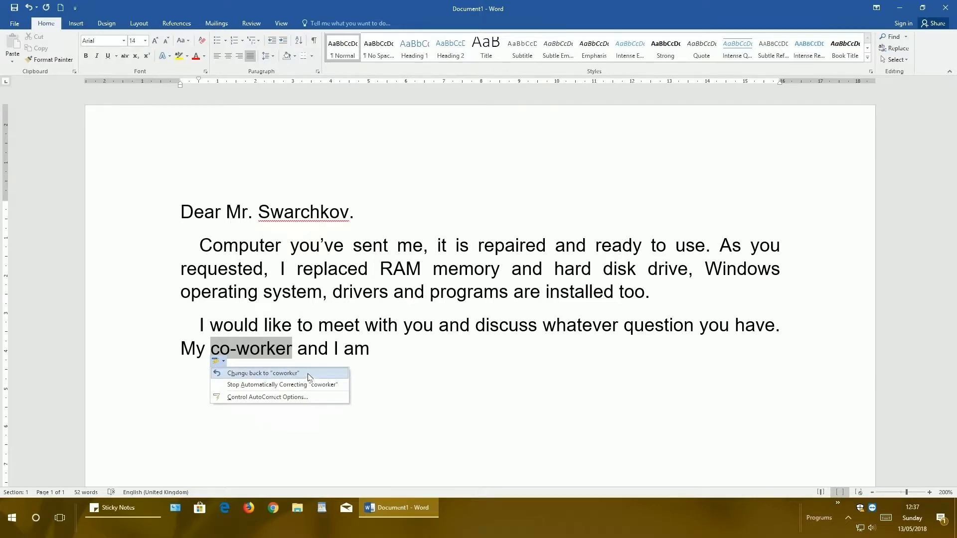
click(380, 348)
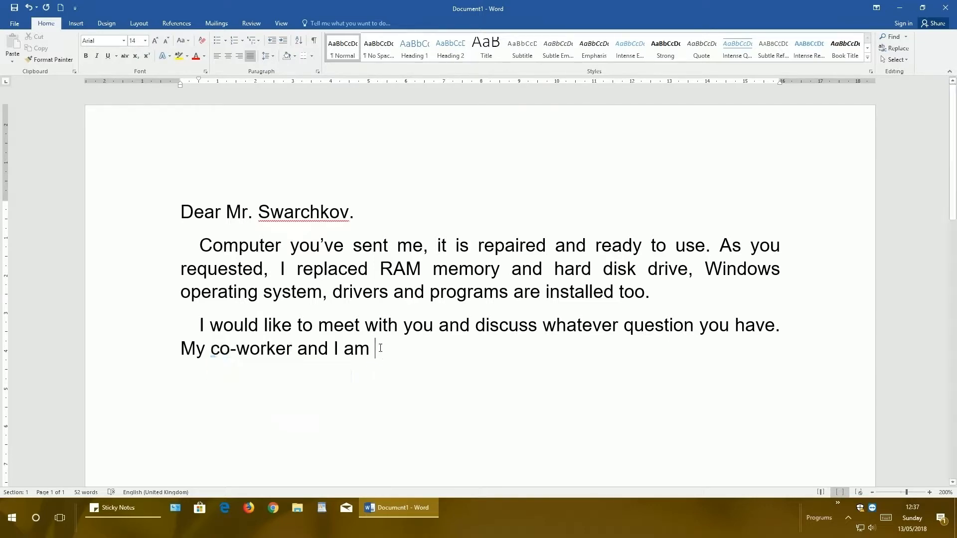
drag(211, 349, 294, 350)
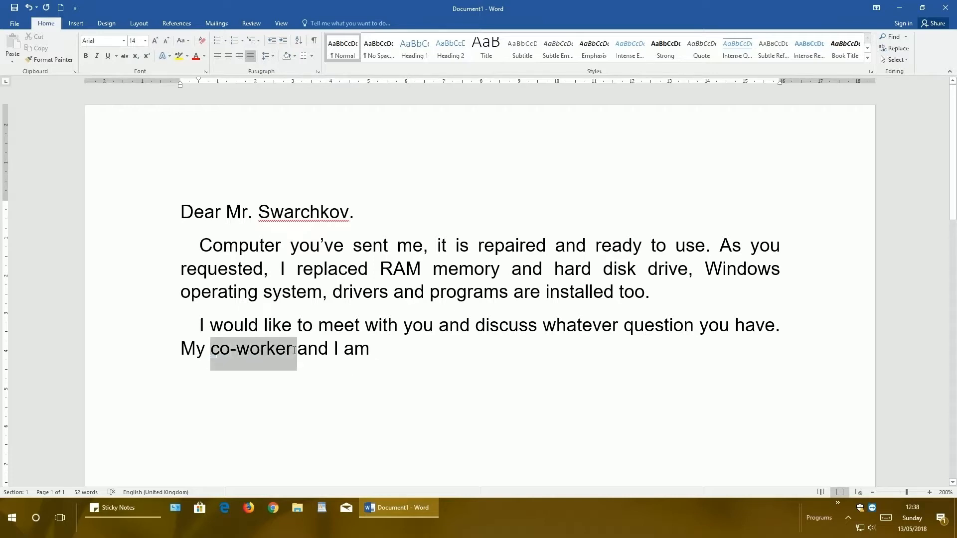
Continue the second body paragraph's last sentence with "happy to answer any question you have at any time during the day."
click(400, 348)
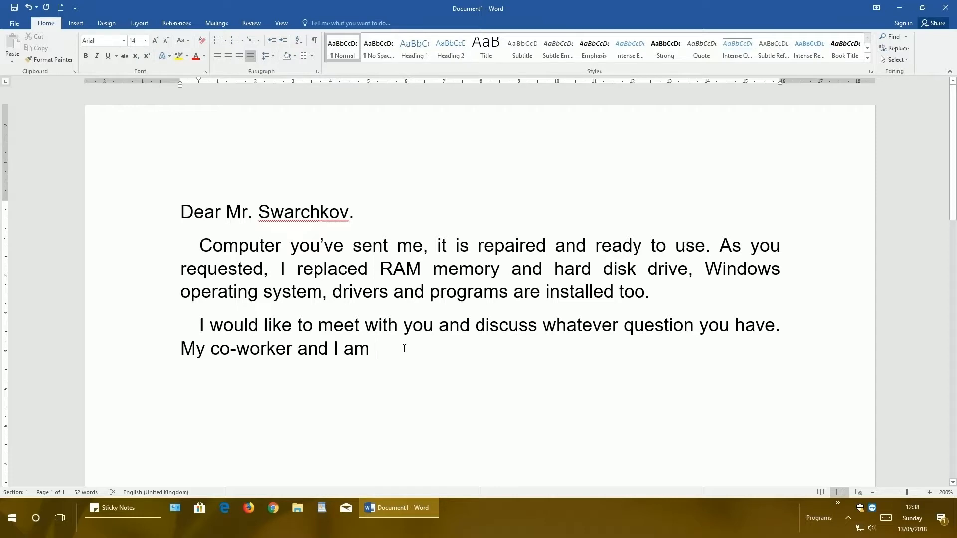
text(happy)
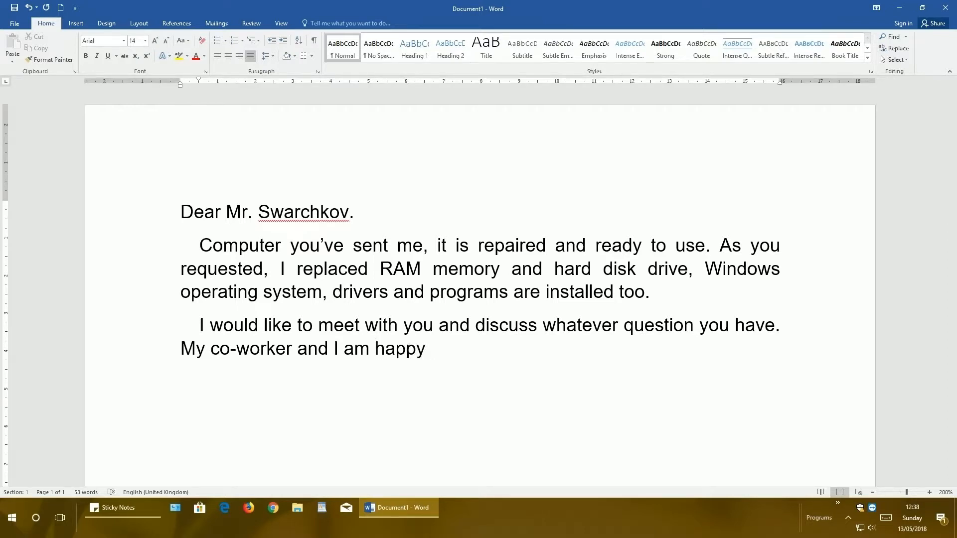
text( to answ)
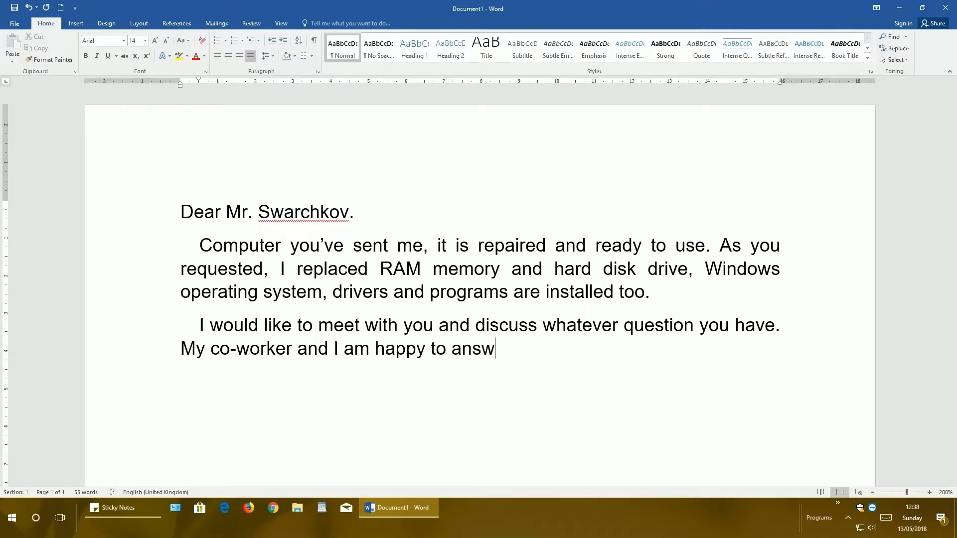
text(er any question)
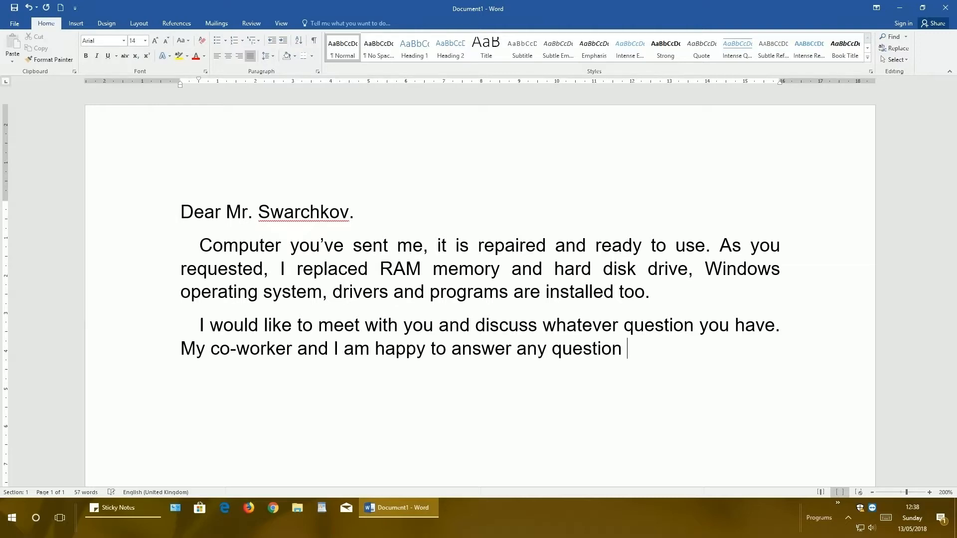
text( you have)
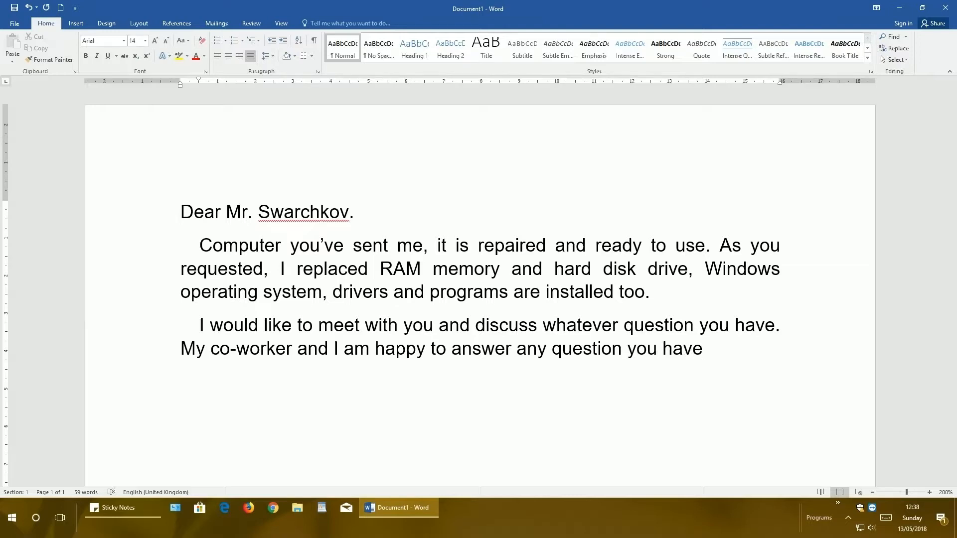
text( at any )
text(time )
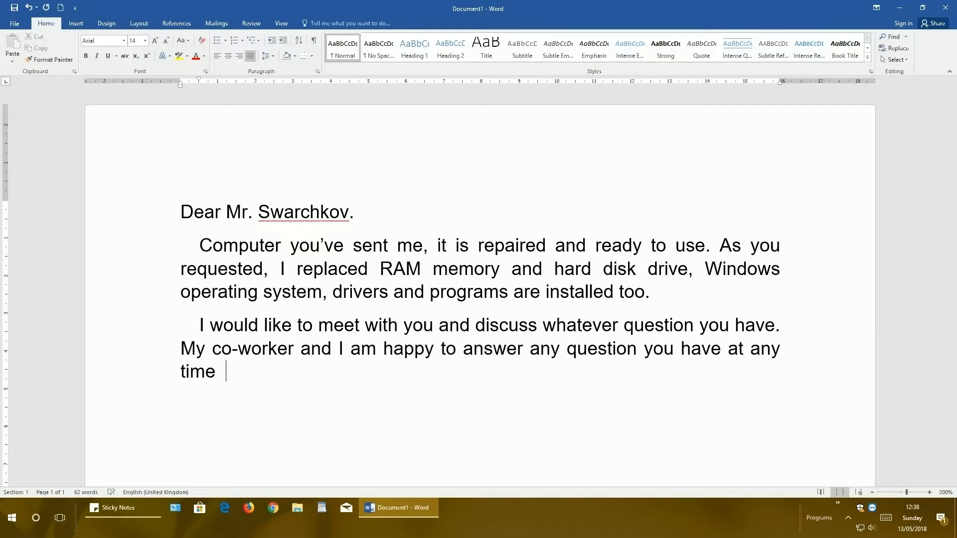
text(during th)
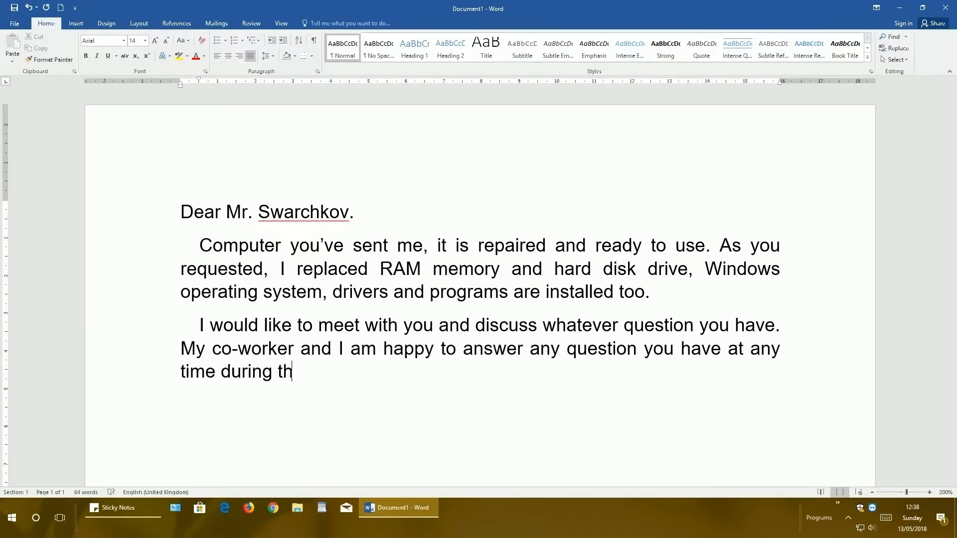
text(e day.)
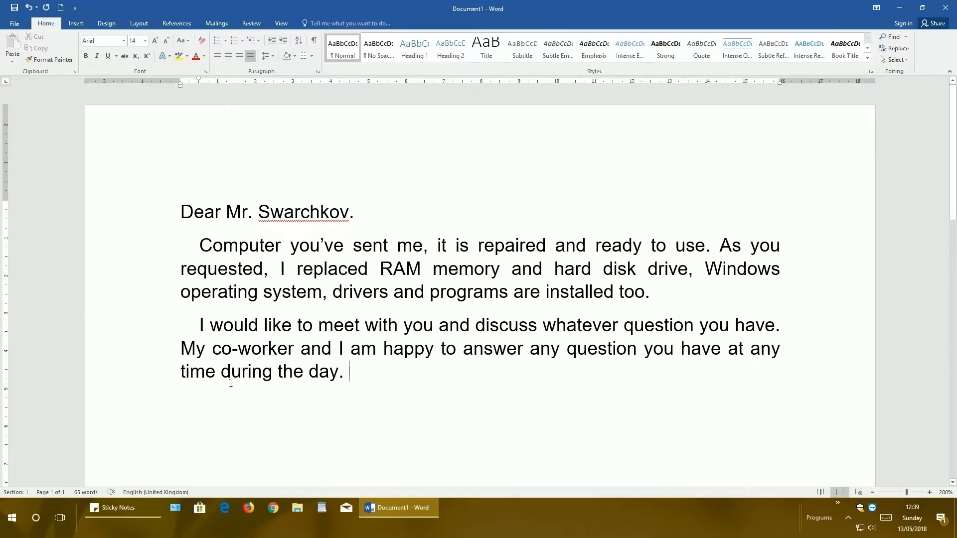
Insert "from Monday to Friday between 8 AM and 6 PM." after the word "time" in the second body paragraph's last line
click(216, 372)
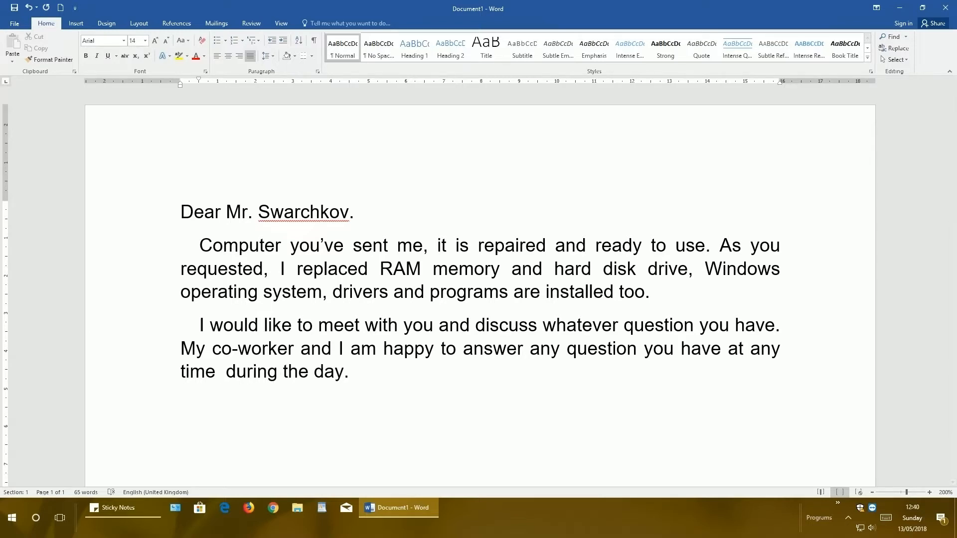
text(from)
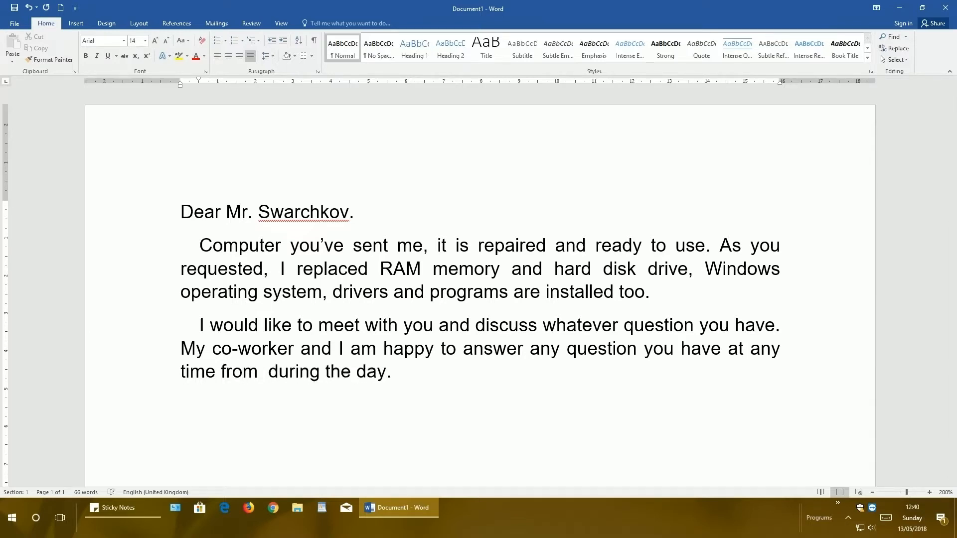
text(monda)
text(y to)
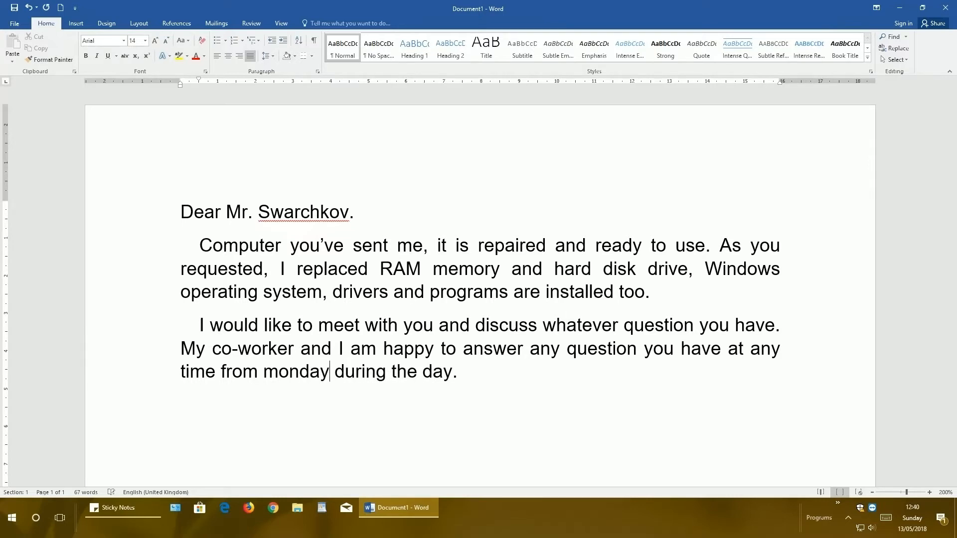
text( Frida)
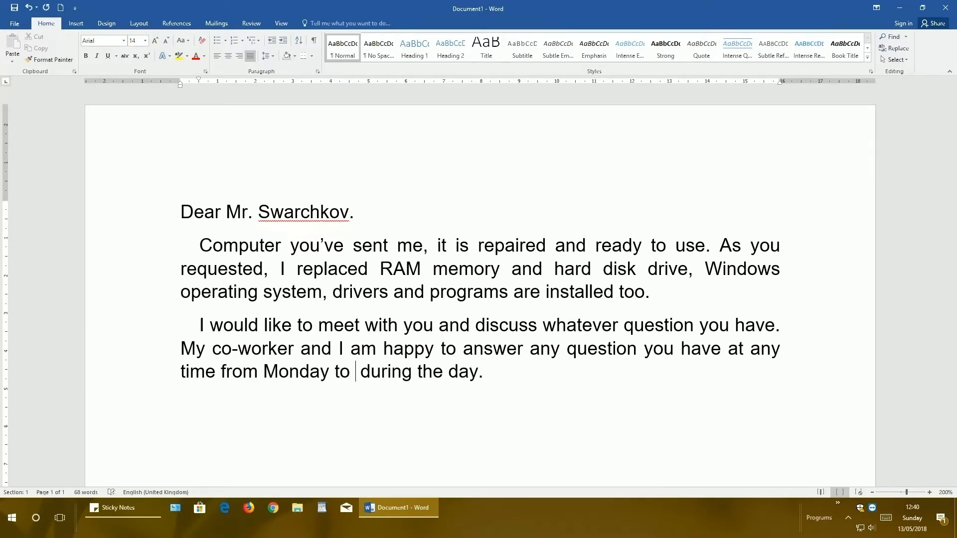
text(y b)
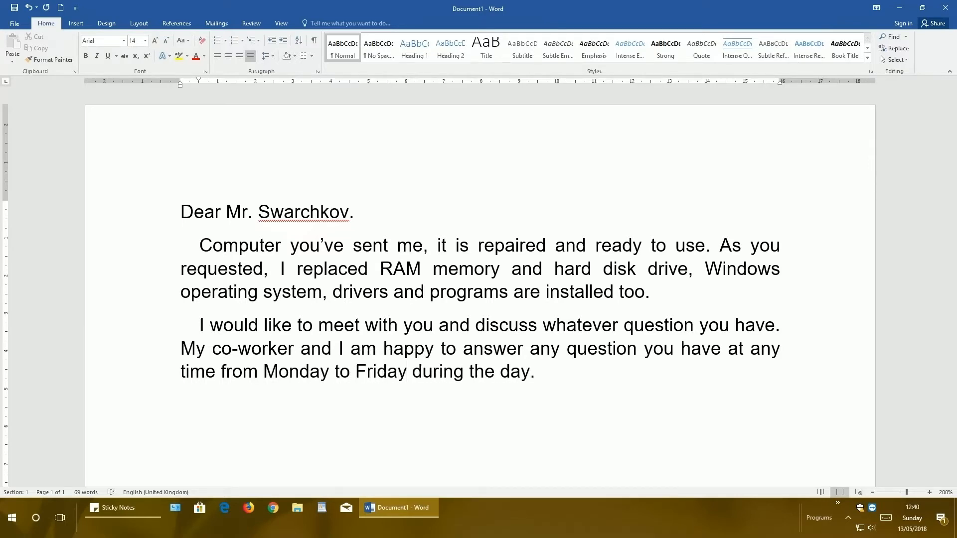
text(etween)
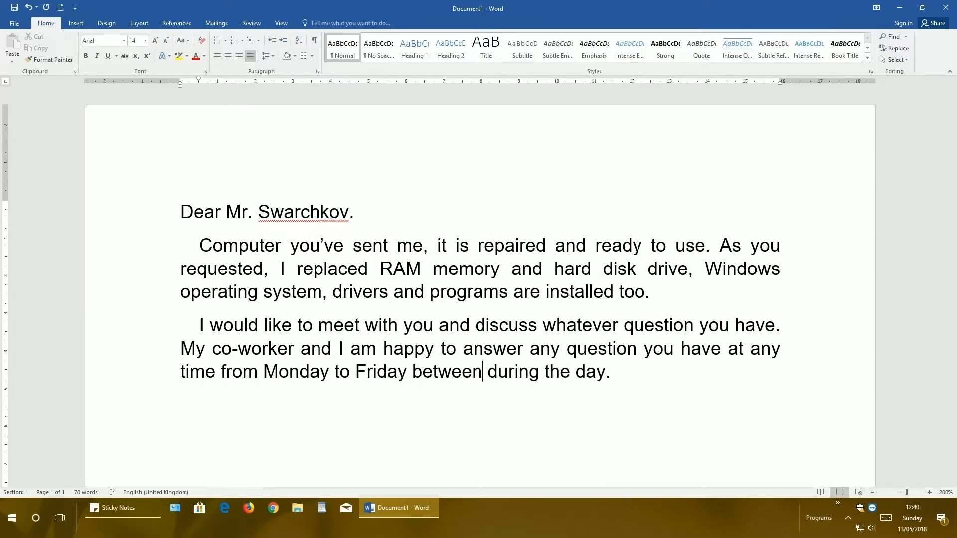
text( 8)
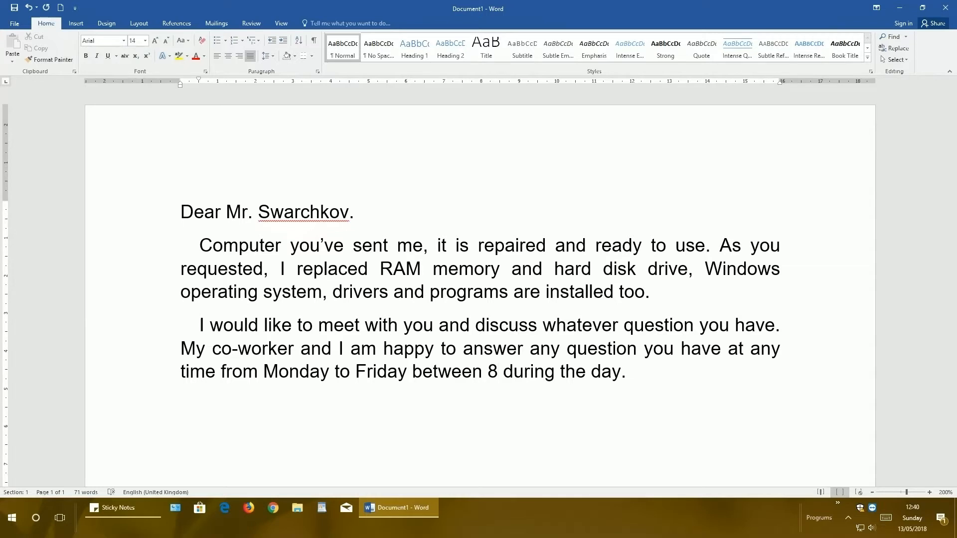
text( AN)
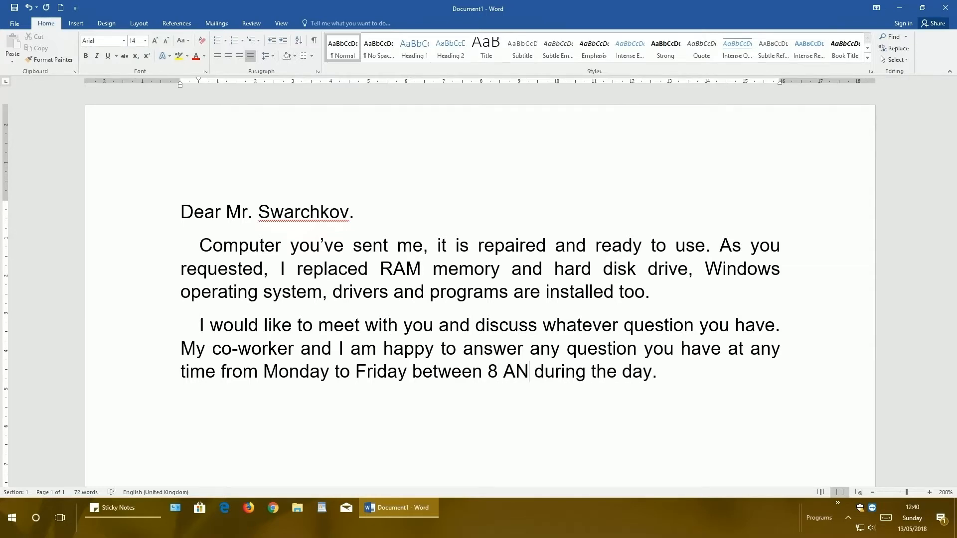
key(BackSpace)
text(M and 6 )
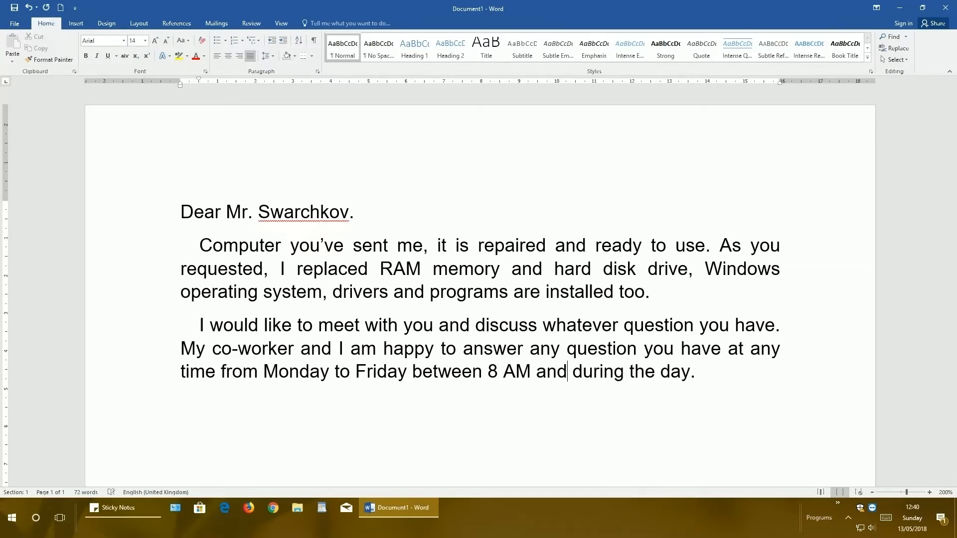
text(PM.)
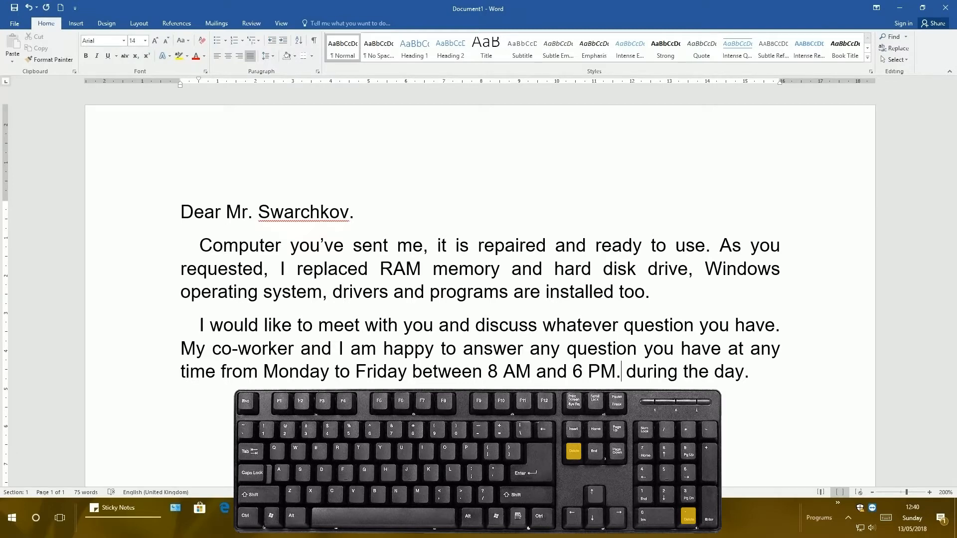
Delete the leftover words "during the day." following "6 PM." at the end of the second body paragraph
key(Delete)
key(Delete)
key(Delete)
key(Delete)
key(Delete)
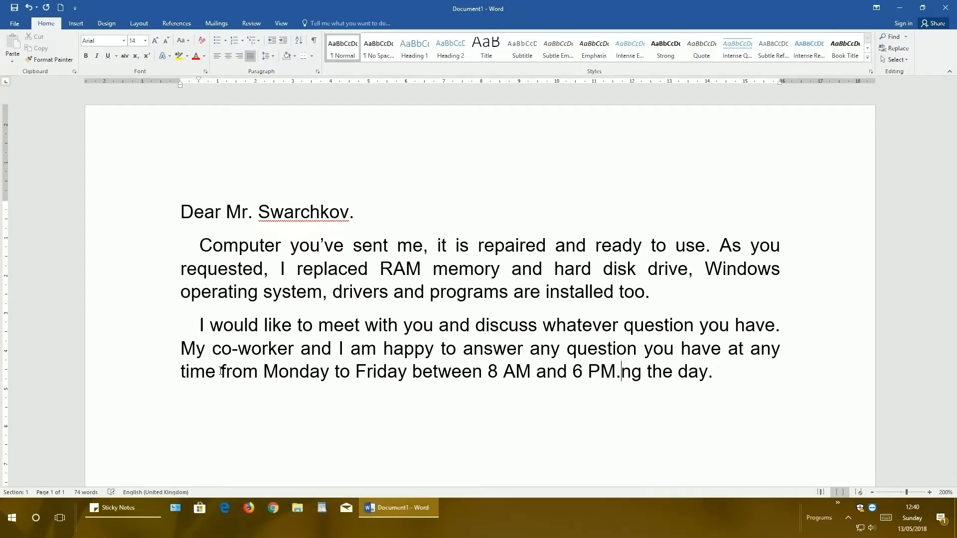